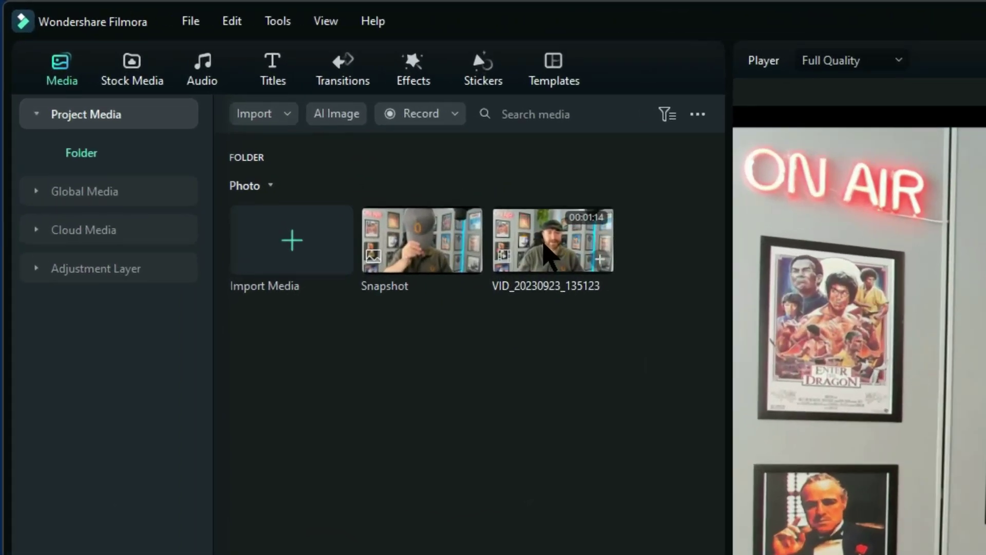
Step: Place the webcam clip, ripple-delete its opening before 00:00:02:14, and play to 00:00:07:26
{"action": "left_click", "coordinate": [217, 101]}
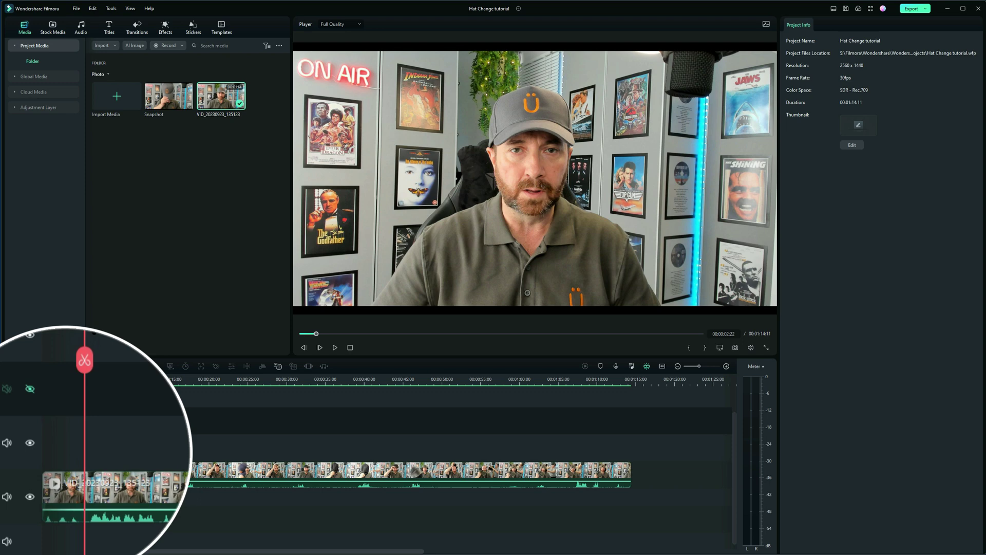
{"action": "left_click_drag", "start_coordinate": [93, 331], "coordinate": [90, 332]}
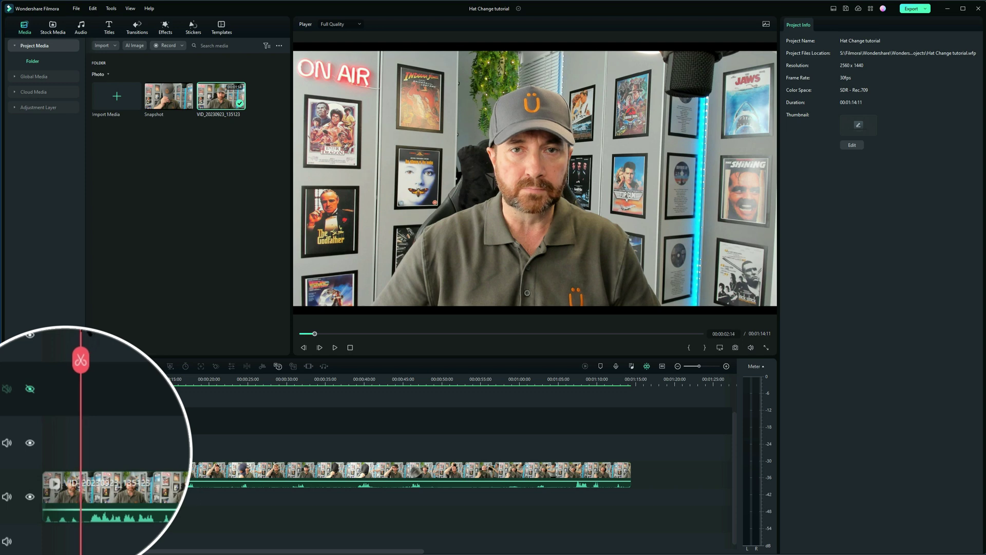
{"action": "left_click", "coordinate": [76, 492]}
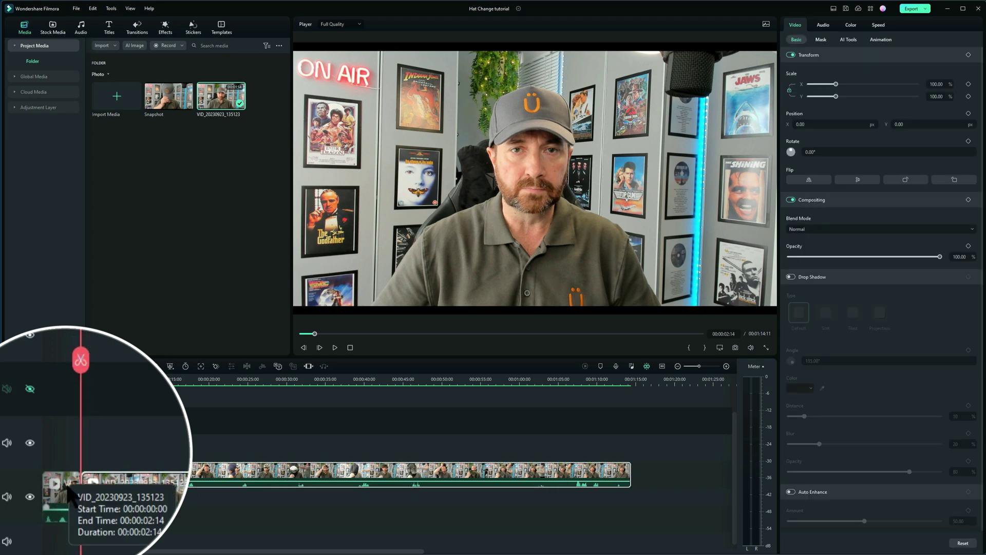
{"action": "right_click", "coordinate": [66, 476]}
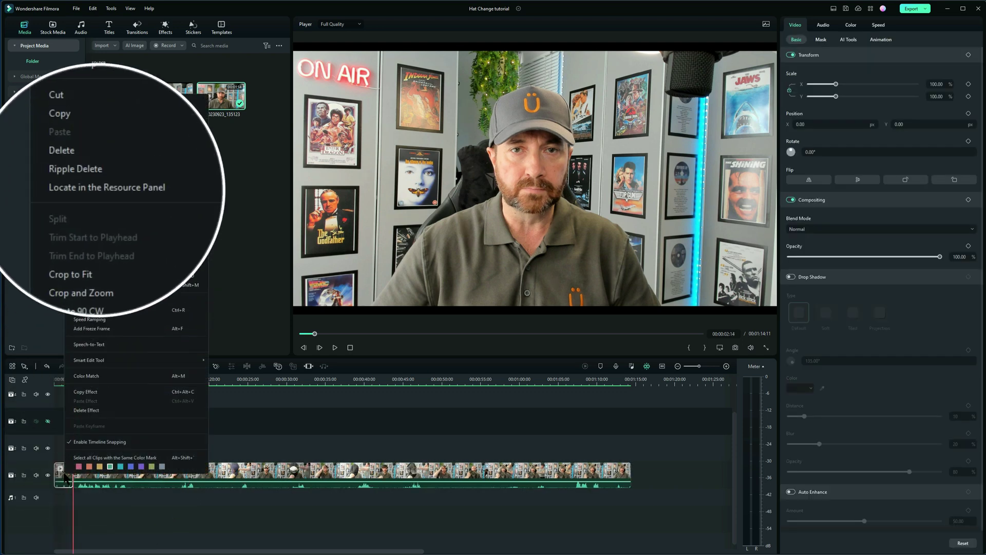
{"action": "left_click", "coordinate": [91, 185]}
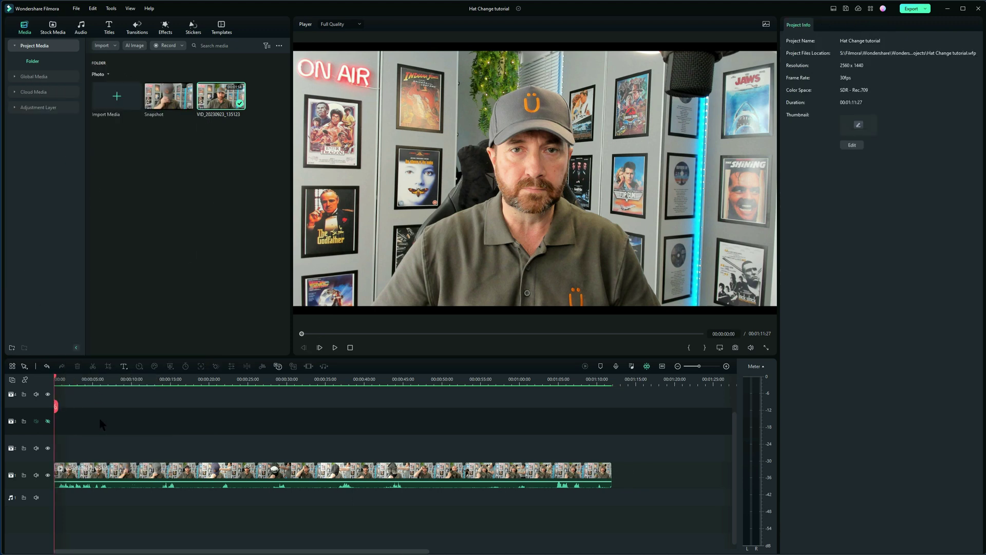
{"action": "left_click", "coordinate": [335, 348]}
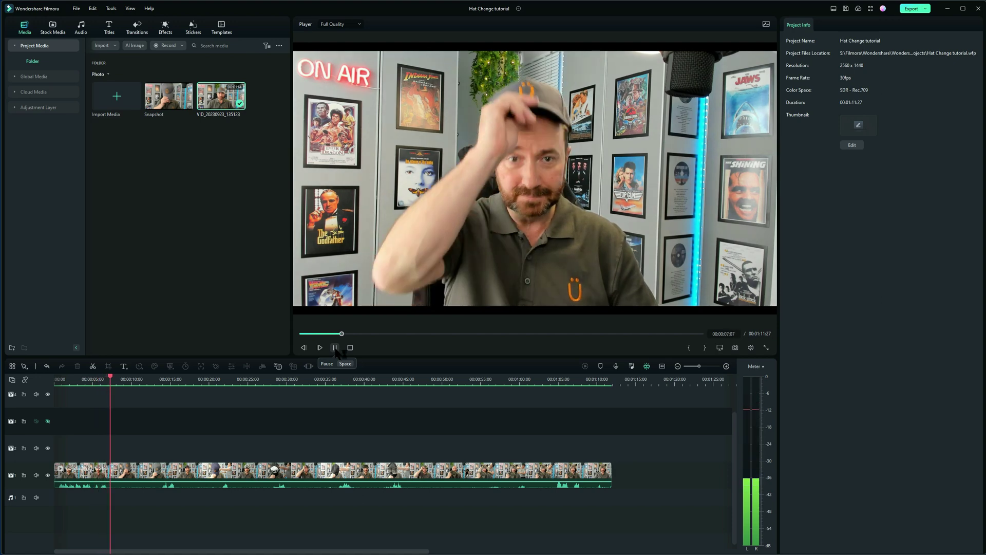
{"action": "left_click", "coordinate": [336, 348]}
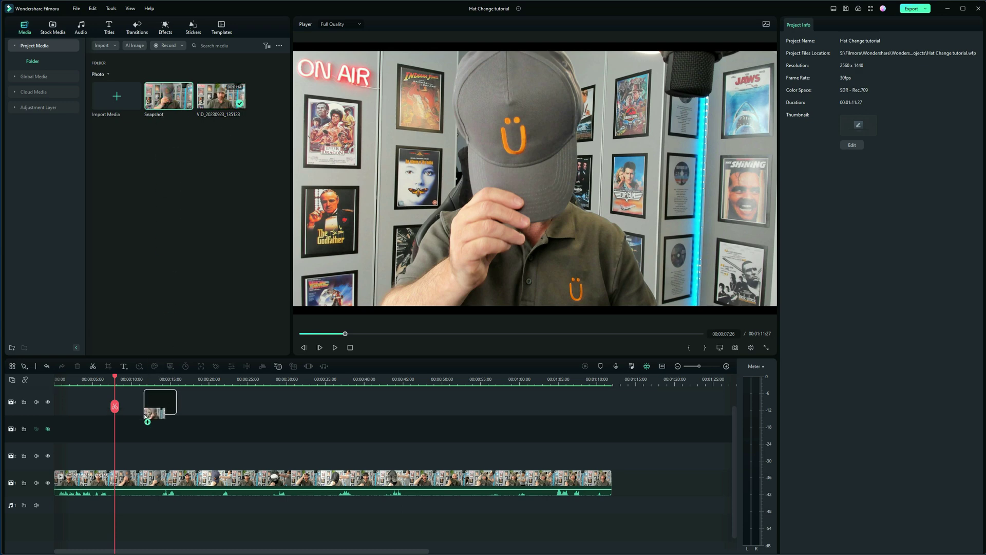
Step: Overlay the Snapshot from the playhead to the video's end with a right-shifted linear mask
{"action": "mouse_move", "coordinate": [157, 335]}
{"action": "left_mouse_down"}
{"action": "mouse_move", "coordinate": [138, 460]}
{"action": "mouse_move", "coordinate": [605, 480]}
{"action": "left_mouse_up"}
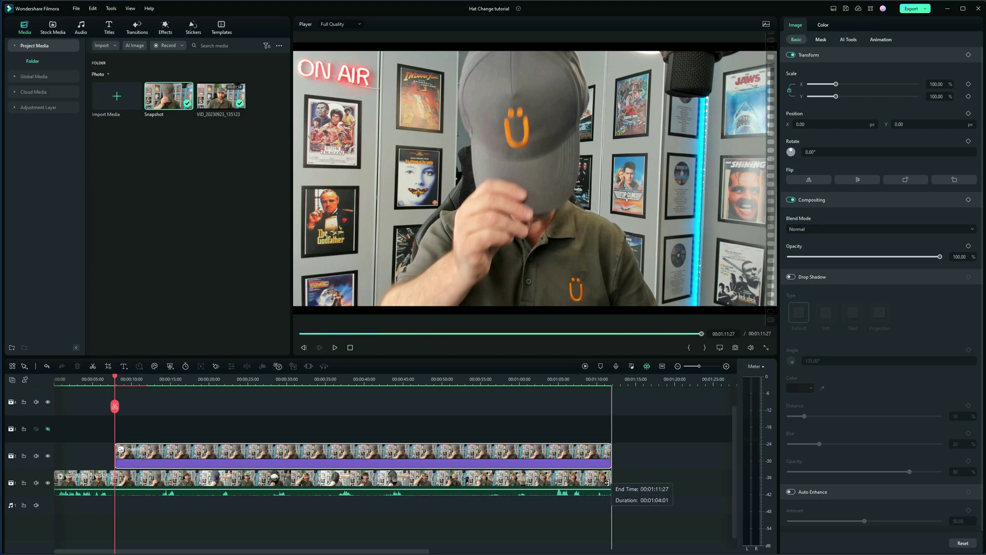
{"action": "left_click_drag", "start_coordinate": [606, 480], "coordinate": [610, 479]}
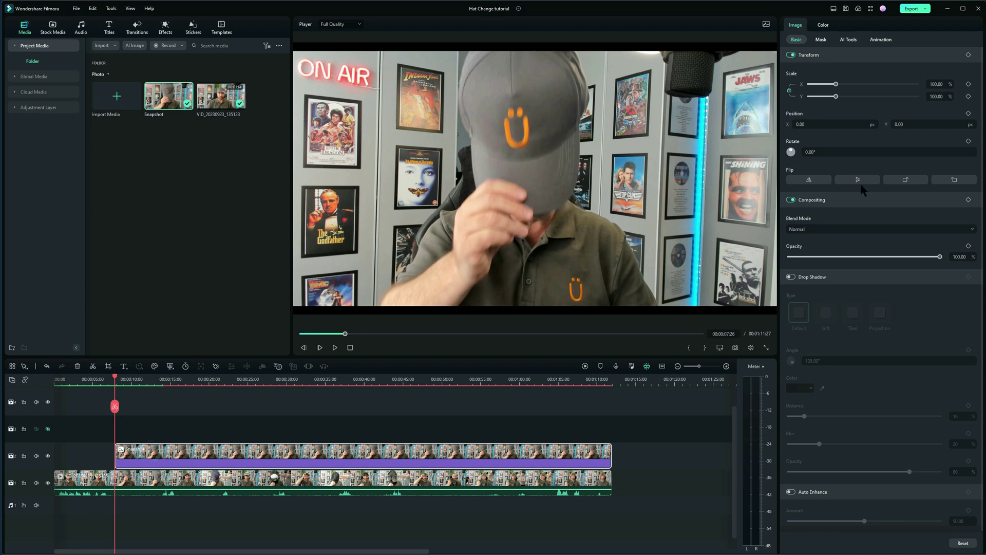
{"action": "left_click", "coordinate": [822, 39]}
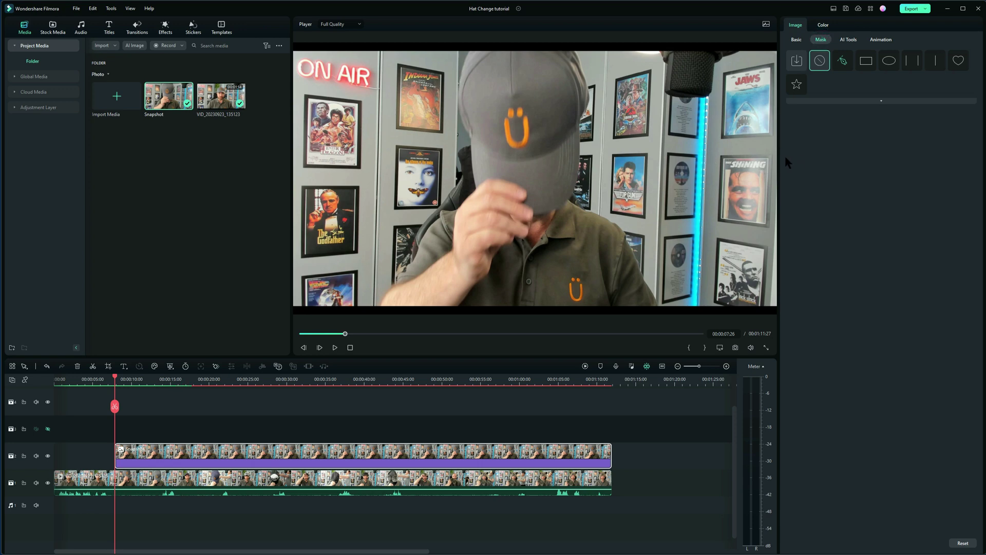
{"action": "left_click", "coordinate": [936, 65]}
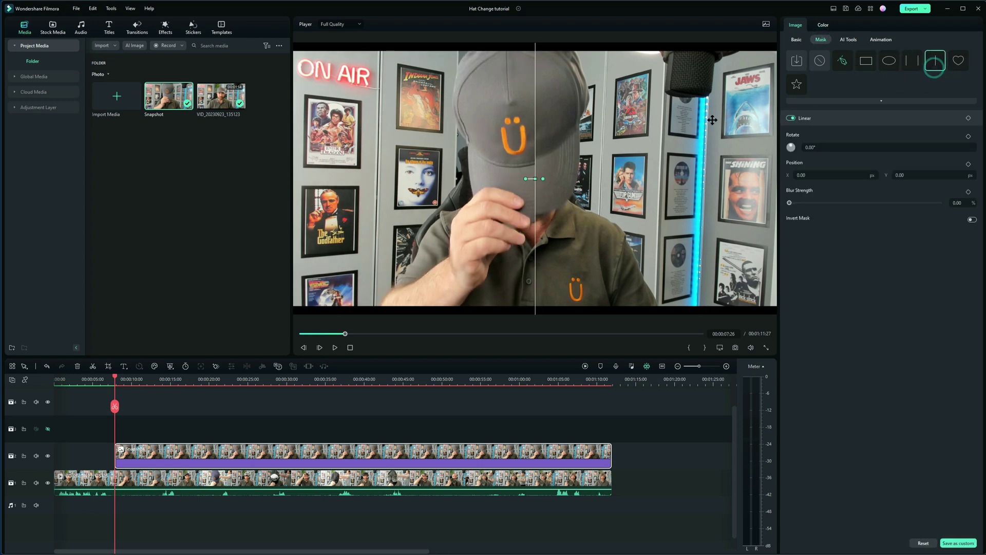
{"action": "left_click_drag", "start_coordinate": [535, 180], "coordinate": [654, 192]}
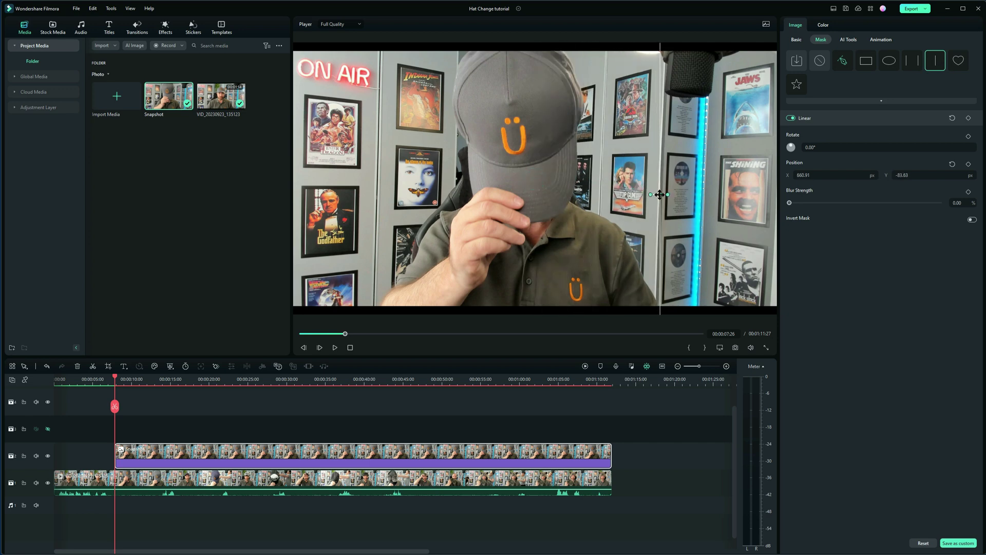
{"action": "left_click", "coordinate": [47, 483]}
{"action": "left_click", "coordinate": [46, 484]}
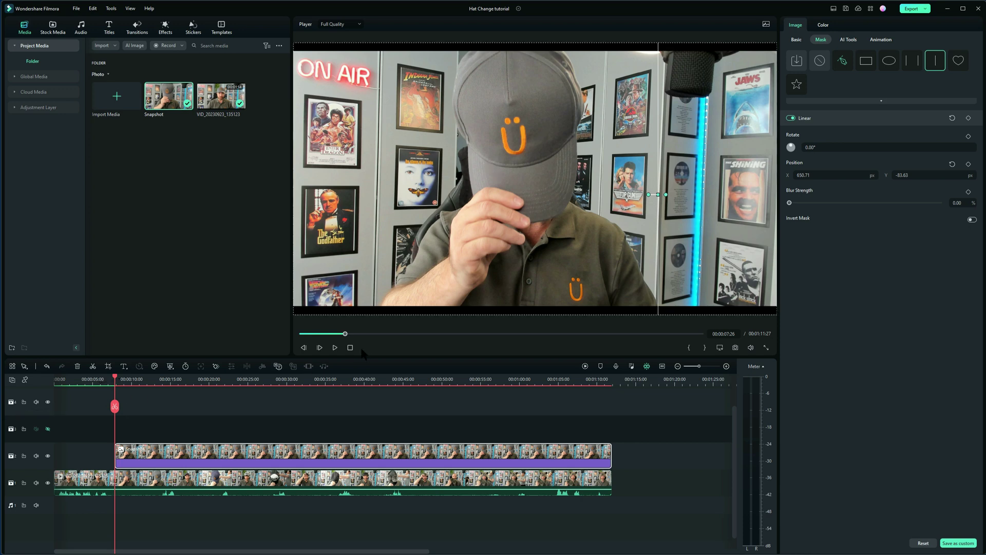
Step: Play the footage and set the playhead just before the new cap's reveal
{"action": "left_click", "coordinate": [334, 347]}
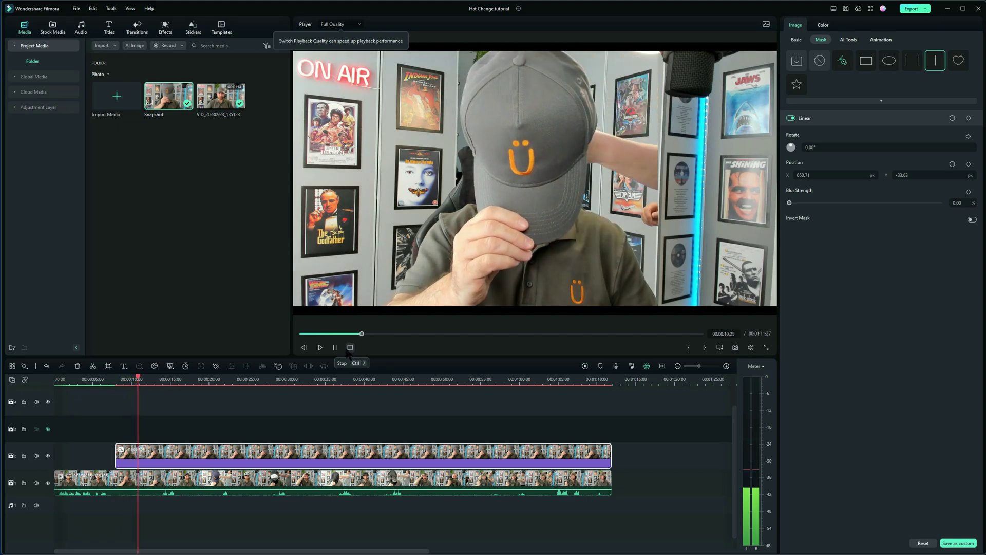
{"action": "left_click", "coordinate": [334, 348]}
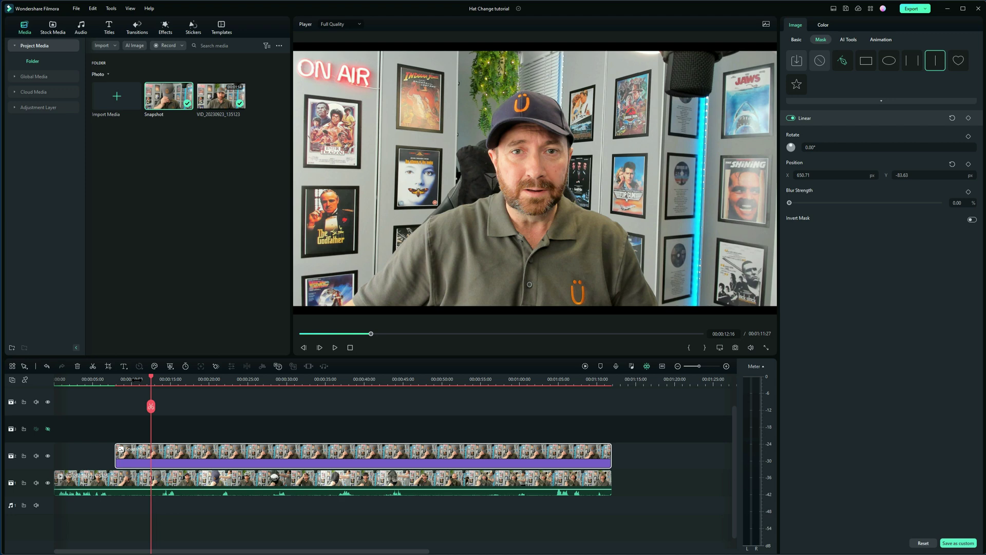
{"action": "key", "text": "Left"}
{"action": "key", "text": "Left"}
{"action": "key", "text": "Left"}
{"action": "key", "text": "Left"}
{"action": "key", "text": "Left"}
{"action": "key", "text": "Left"}
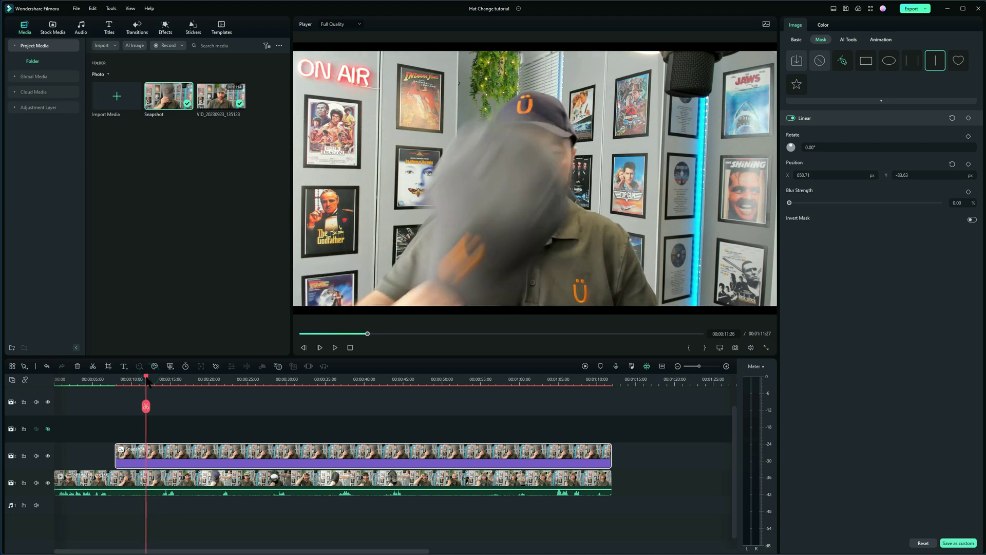
{"action": "key", "text": "Left"}
{"action": "key", "text": "Left"}
{"action": "key", "text": "Left"}
{"action": "key", "text": "Left"}
{"action": "key", "text": "Left"}
{"action": "key", "text": "Left"}
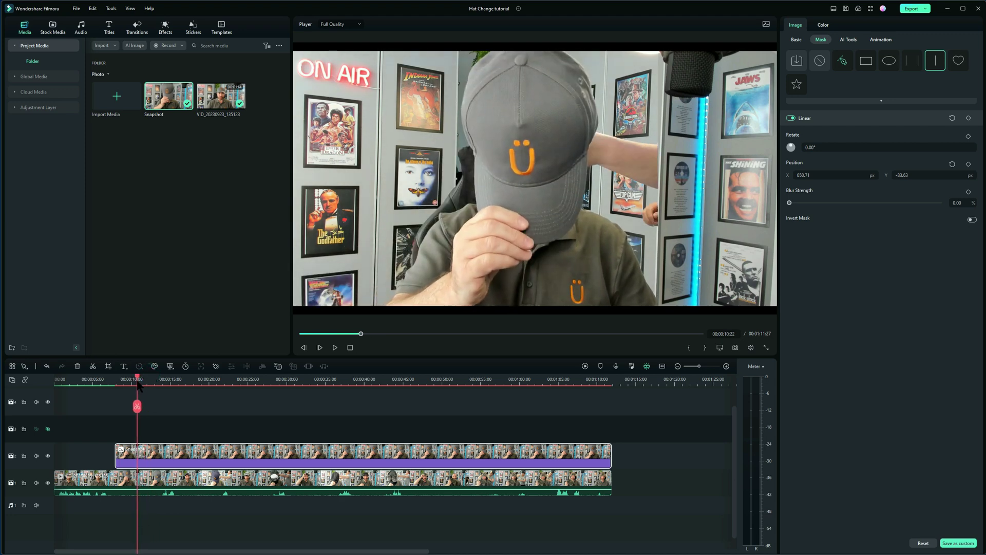
{"action": "left_click_drag", "start_coordinate": [144, 378], "coordinate": [145, 388]}
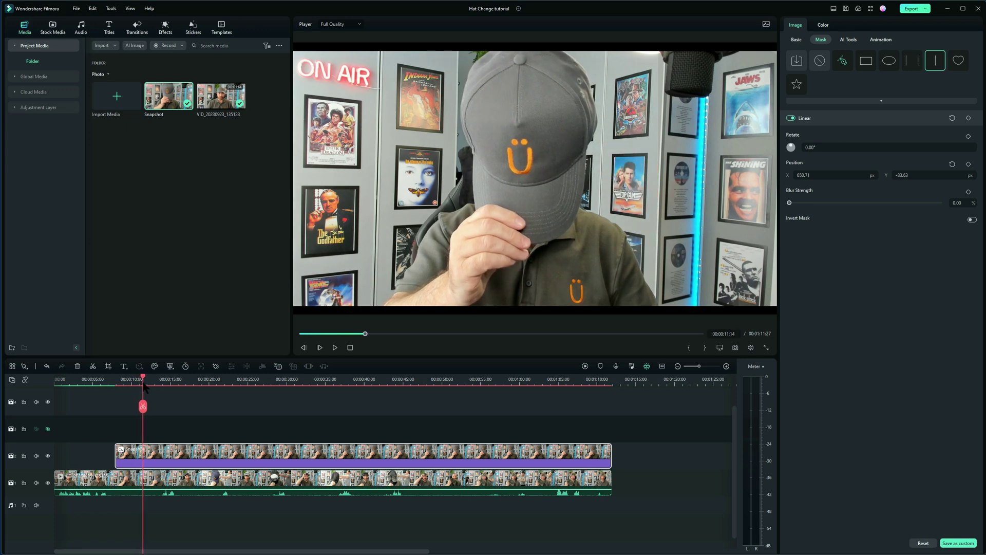
Step: Split at the reveal and at 00:00:07:24, then ripple-delete the swap piece between them
{"action": "left_click", "coordinate": [150, 484]}
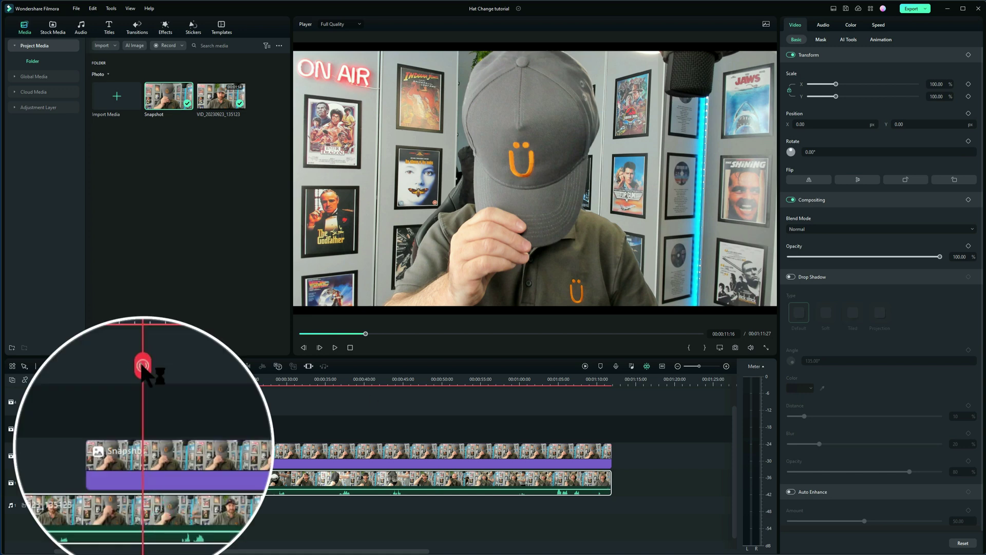
{"action": "left_click", "coordinate": [143, 368]}
{"action": "mouse_move", "coordinate": [153, 324]}
{"action": "left_mouse_down"}
{"action": "mouse_move", "coordinate": [83, 335]}
{"action": "mouse_move", "coordinate": [92, 337]}
{"action": "left_mouse_up"}
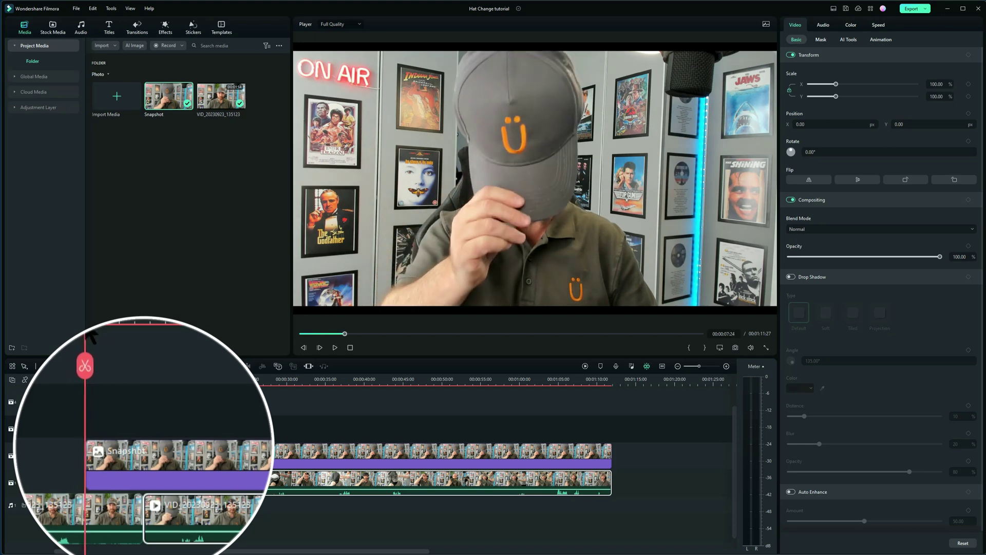
{"action": "left_click", "coordinate": [102, 528]}
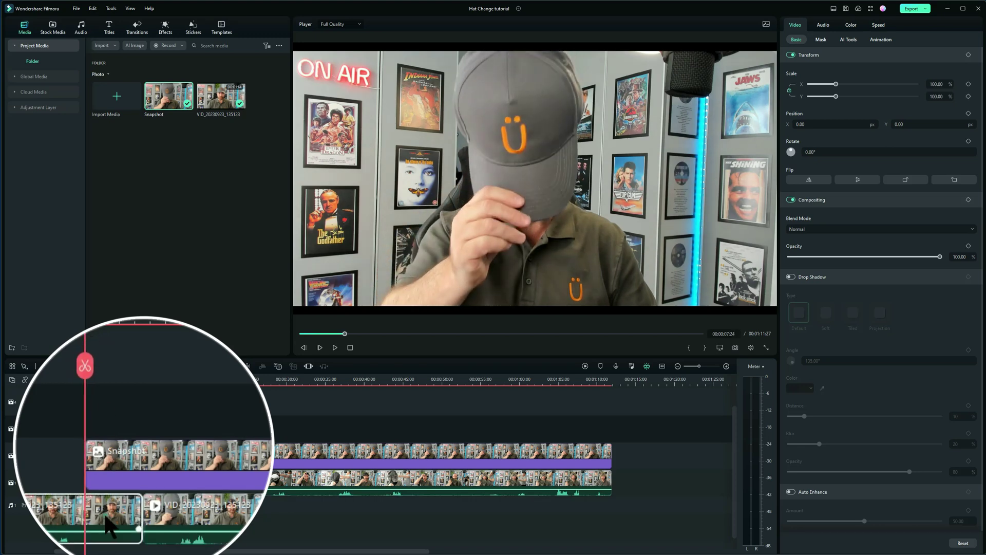
{"action": "left_click", "coordinate": [85, 367]}
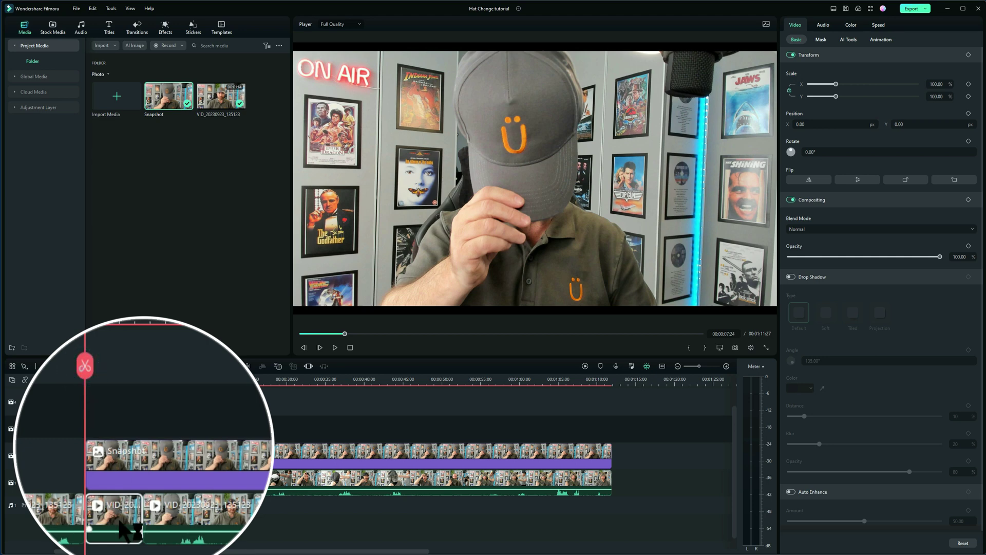
{"action": "right_click", "coordinate": [129, 487]}
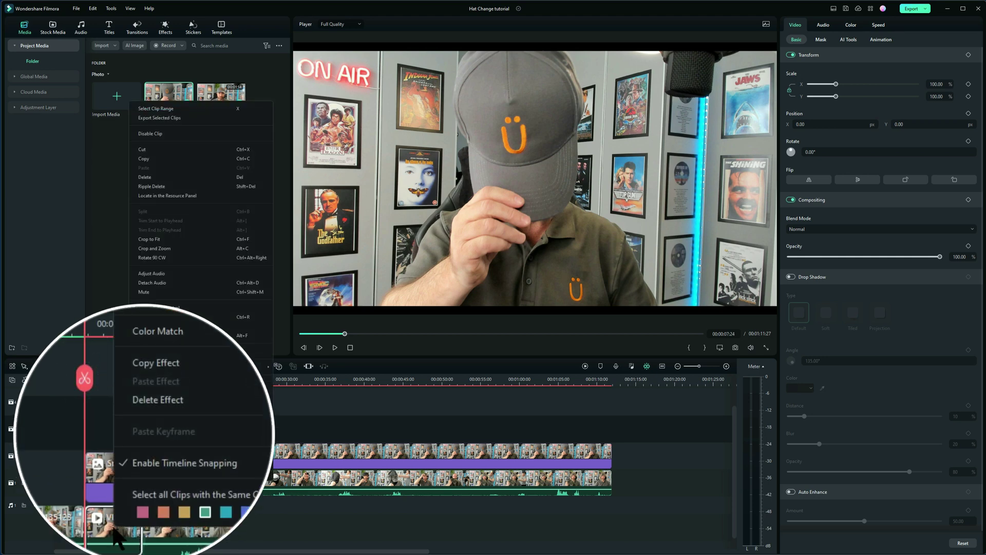
{"action": "left_click", "coordinate": [155, 187]}
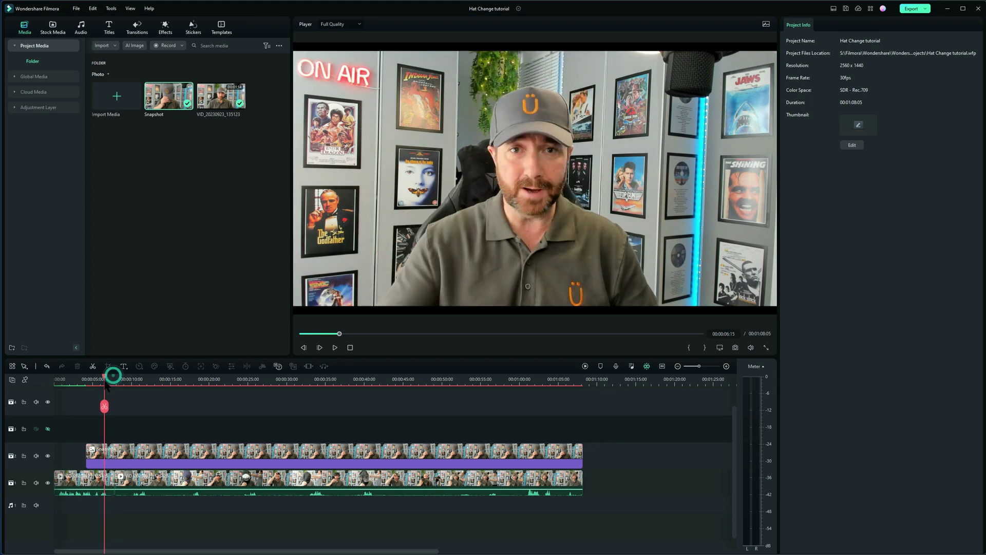
Step: Replay the hat change and scrub to just after the swap
{"action": "left_click_drag", "start_coordinate": [114, 378], "coordinate": [103, 378]}
{"action": "key", "text": "space"}
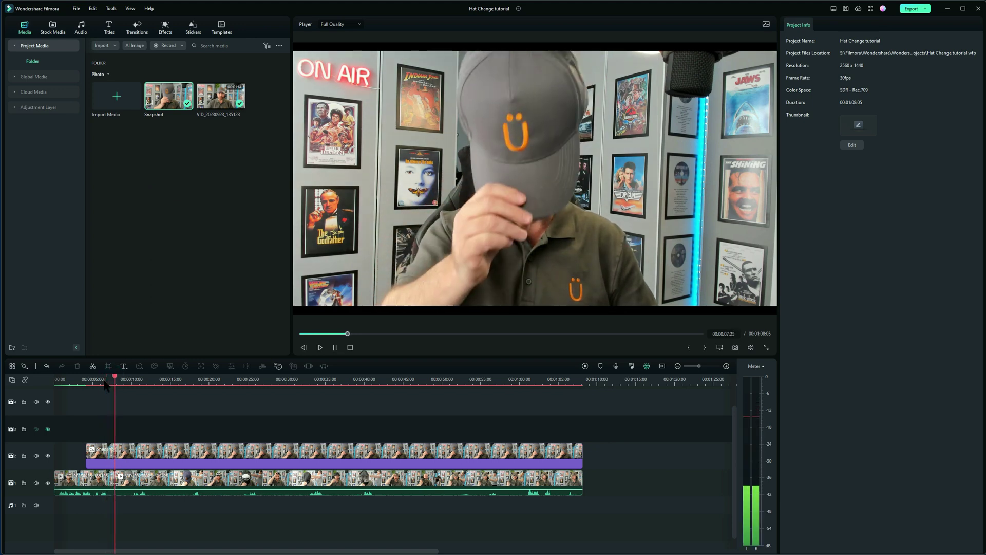
{"action": "key", "text": "space"}
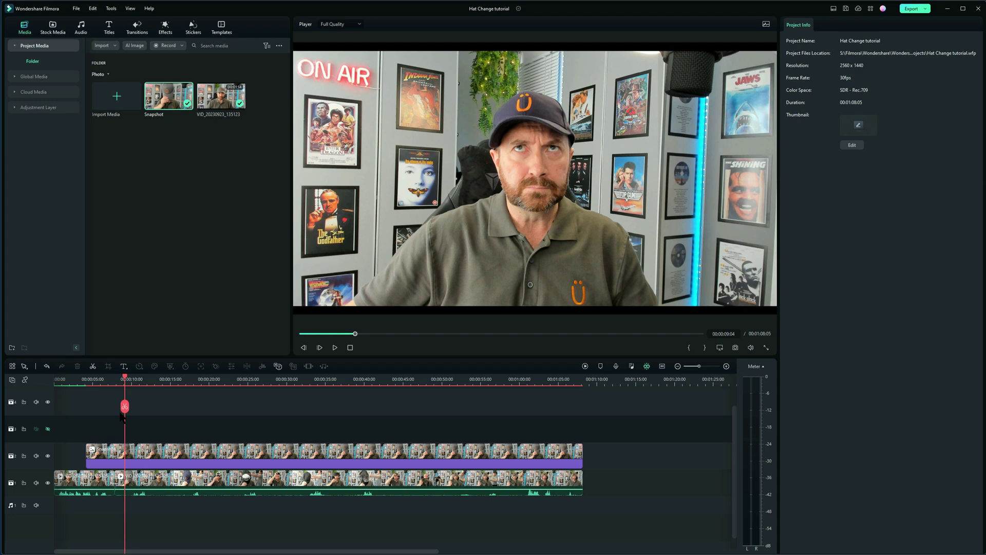
{"action": "left_click_drag", "start_coordinate": [126, 377], "coordinate": [155, 389]}
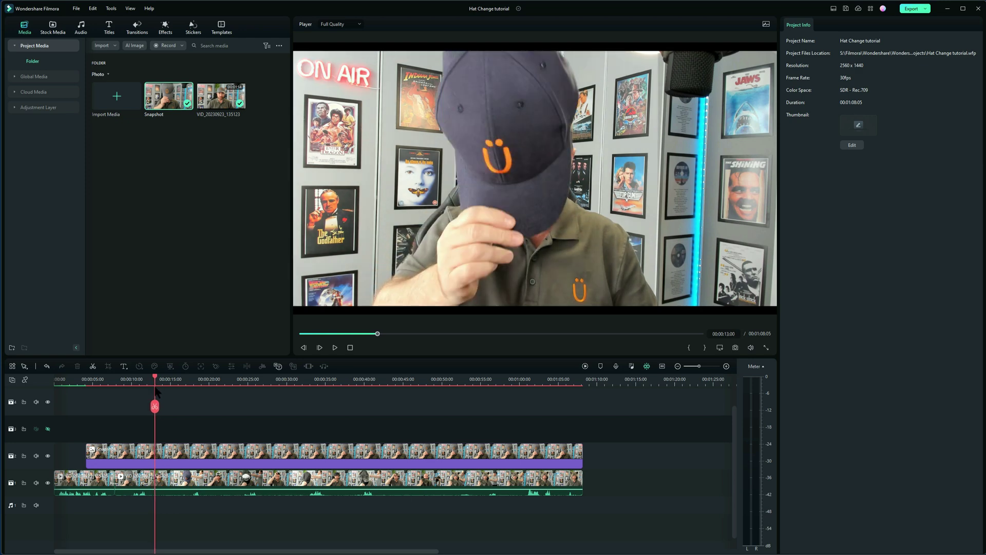
Step: Split the webcam clip at the swap point and again at the cap-on frame
{"action": "left_click", "coordinate": [170, 477]}
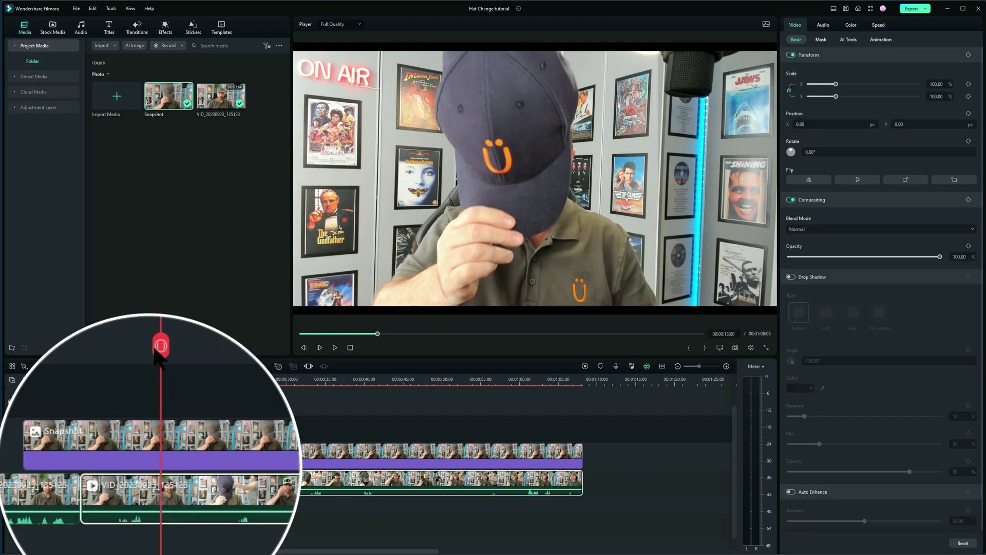
{"action": "left_click", "coordinate": [155, 406]}
{"action": "left_click_drag", "start_coordinate": [155, 346], "coordinate": [206, 346]}
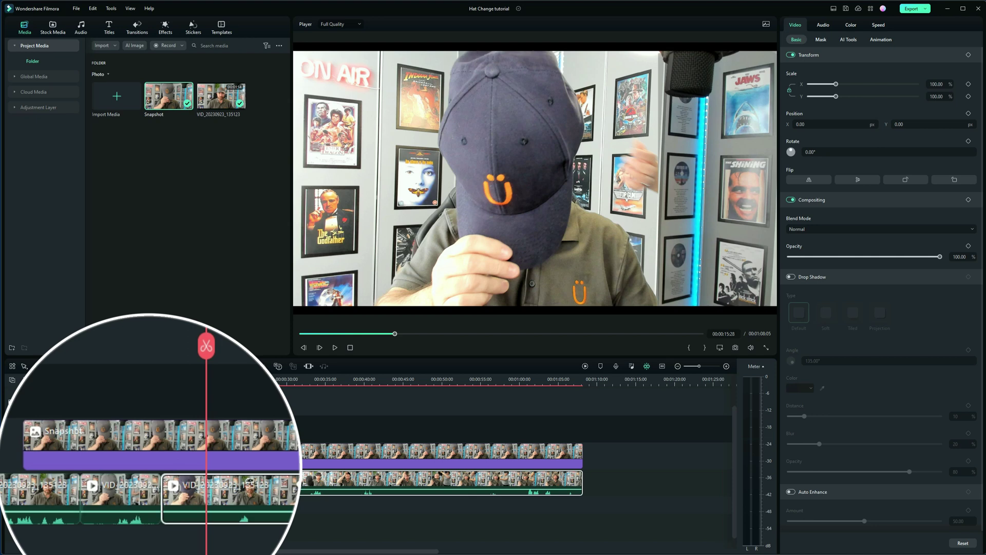
{"action": "key", "text": "Right"}
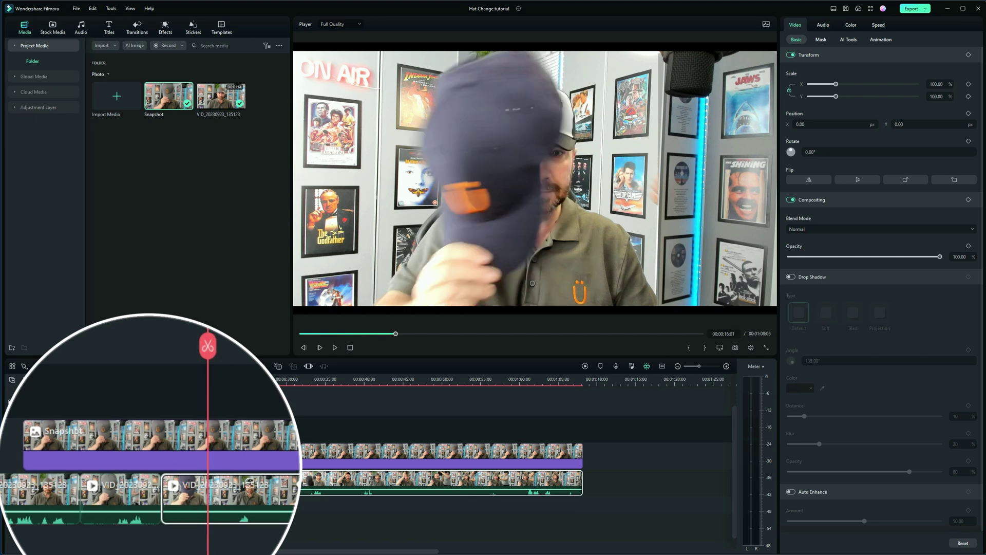
{"action": "key", "text": "Left"}
{"action": "key", "text": "Left"}
{"action": "key", "text": "Left"}
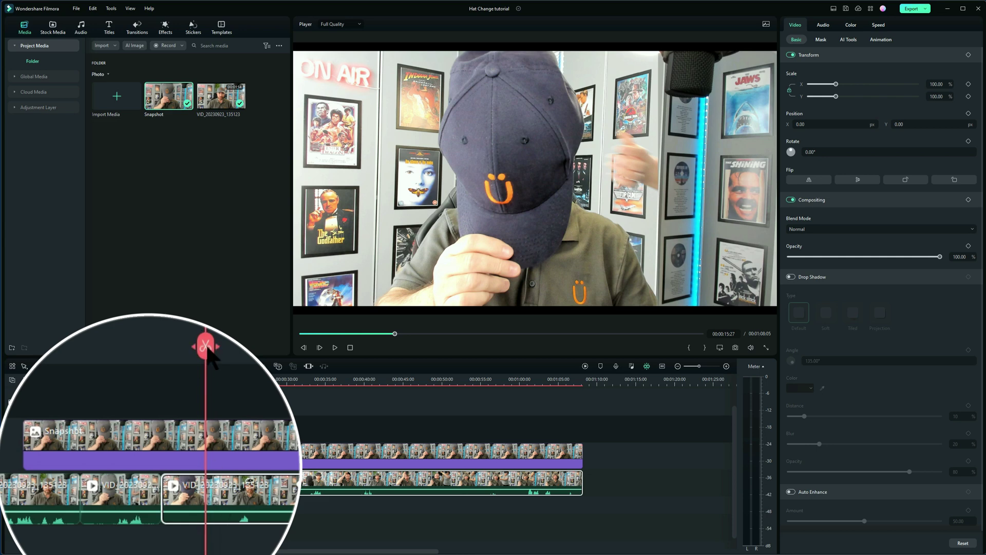
{"action": "key", "text": "ctrl+b"}
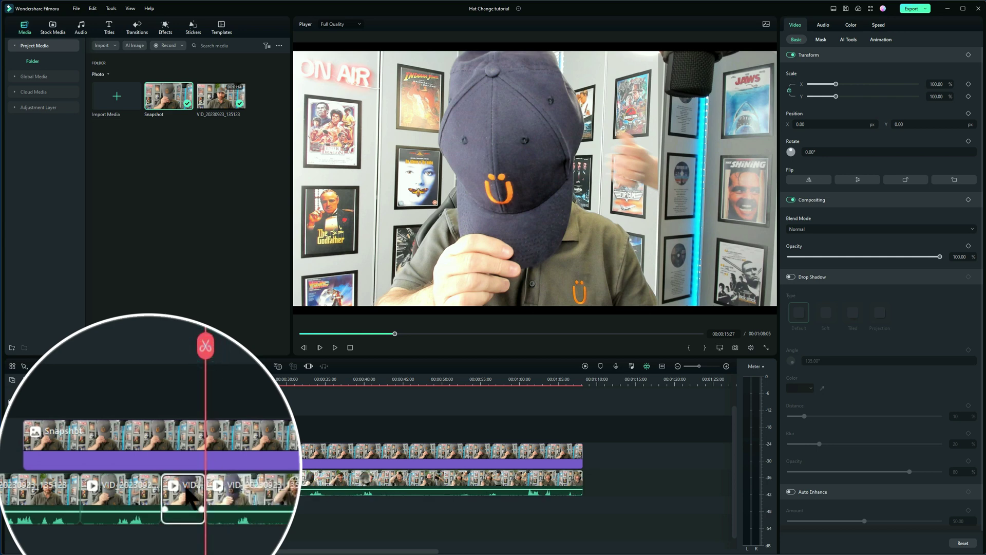
Step: Delete the short hat-swap clip, slide the following clip left, and replay from earlier
{"action": "right_click", "coordinate": [188, 497]}
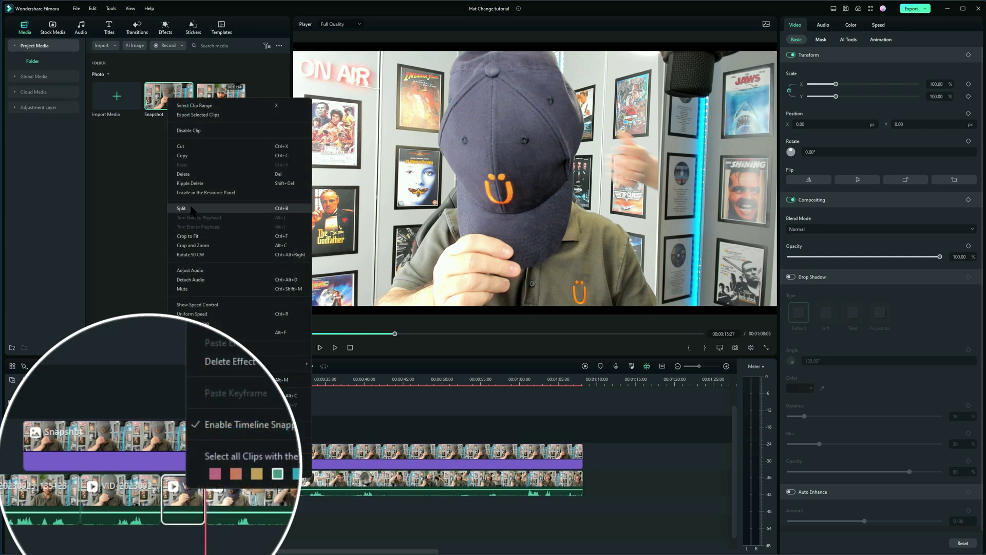
{"action": "left_click", "coordinate": [193, 177]}
{"action": "left_click", "coordinate": [270, 505]}
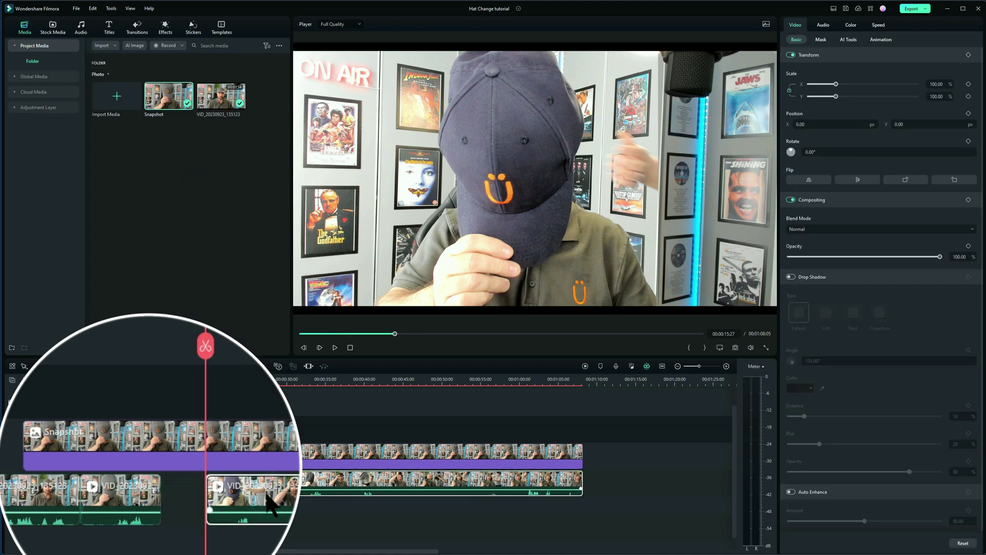
{"action": "left_click_drag", "start_coordinate": [270, 505], "coordinate": [223, 501]}
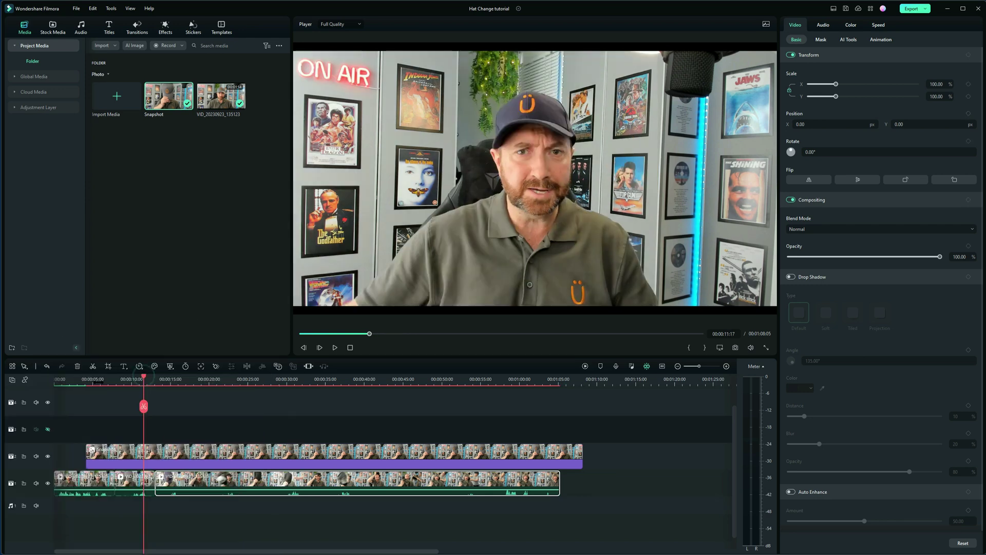
{"action": "left_click_drag", "start_coordinate": [177, 381], "coordinate": [97, 382]}
{"action": "key", "text": "space"}
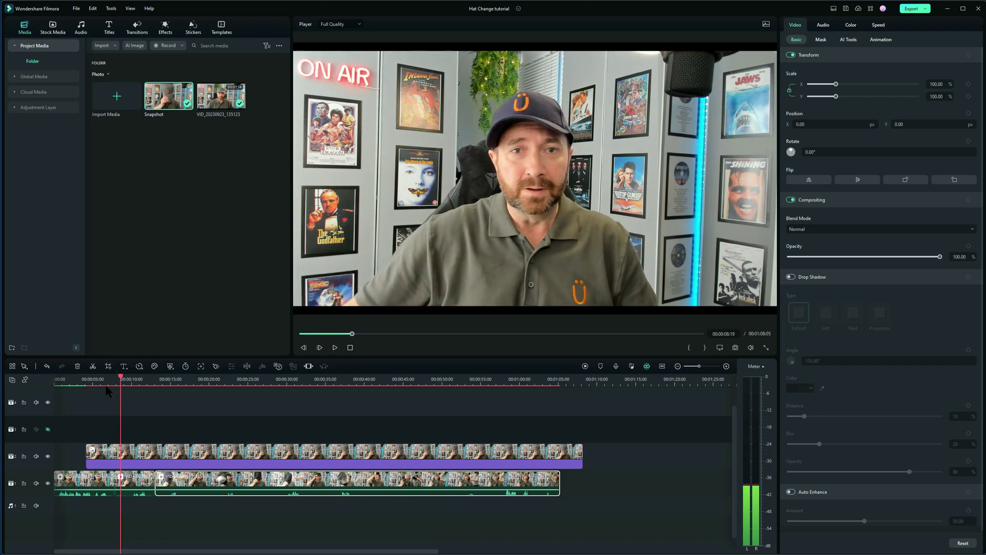
Step: Stop playback, render the timeline preview, and replay the cap change from earlier
{"action": "key", "text": "space"}
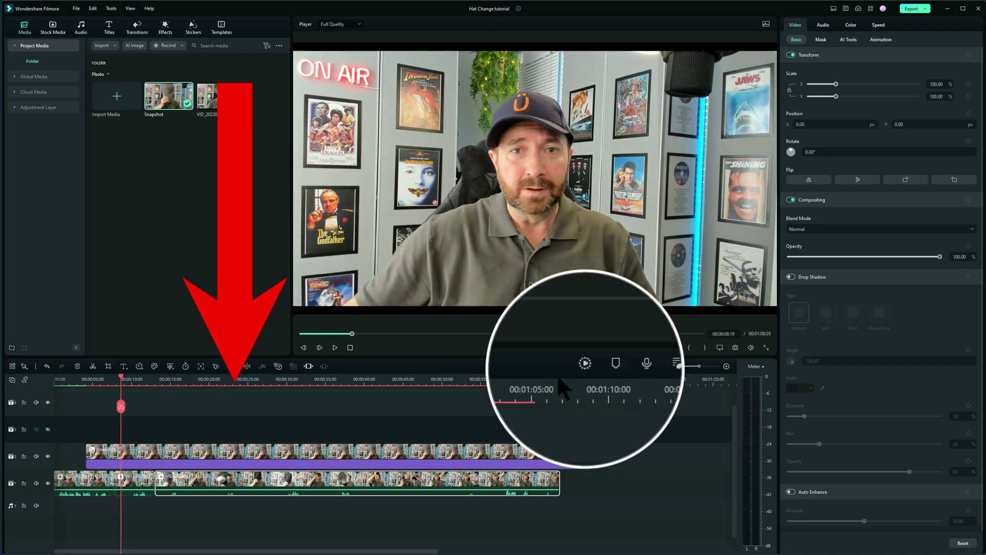
{"action": "left_click", "coordinate": [584, 367]}
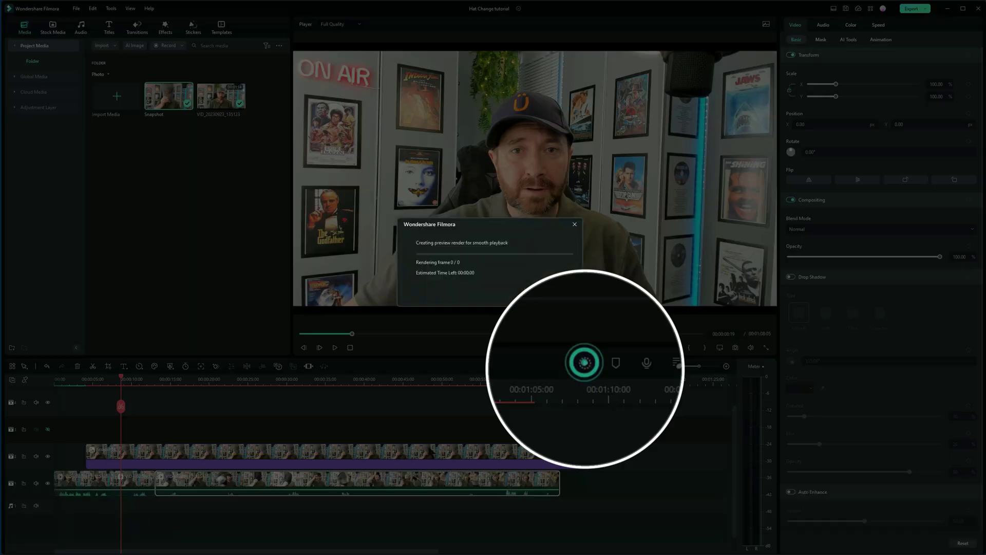
{"action": "left_click", "coordinate": [106, 379]}
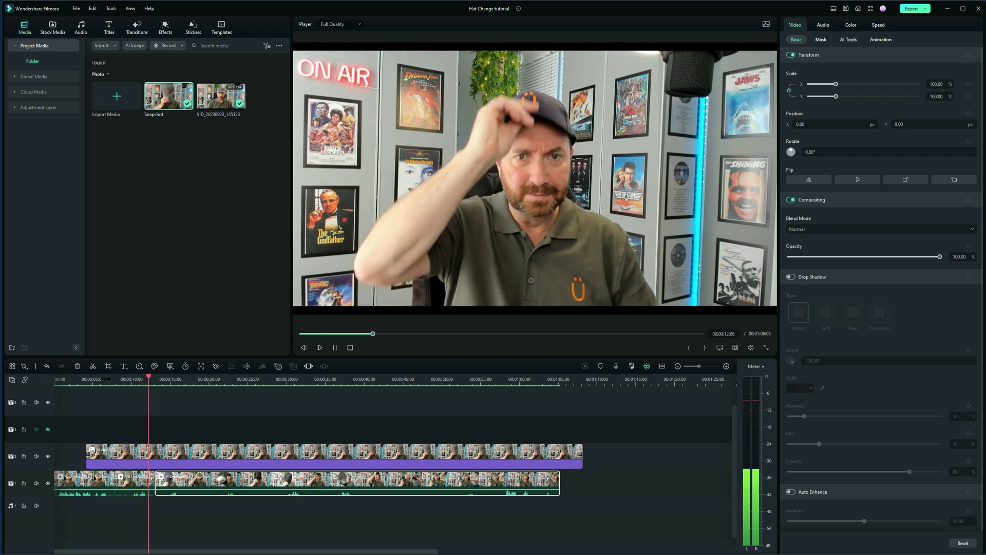
{"action": "key", "text": "space"}
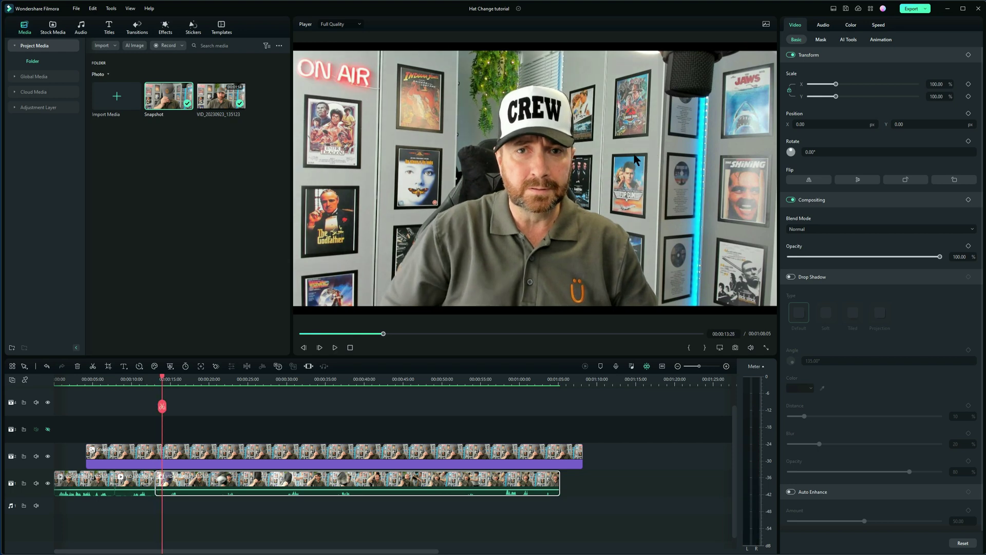
Step: Reset the snapshot overlay's linear mask to 0° and play to the next hat change
{"action": "left_click", "coordinate": [680, 152]}
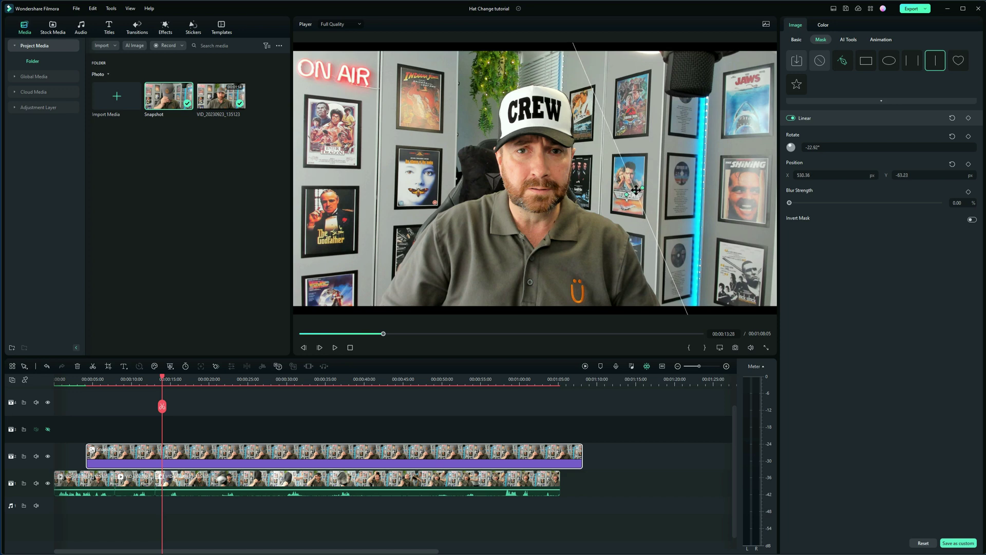
{"action": "key", "text": "space"}
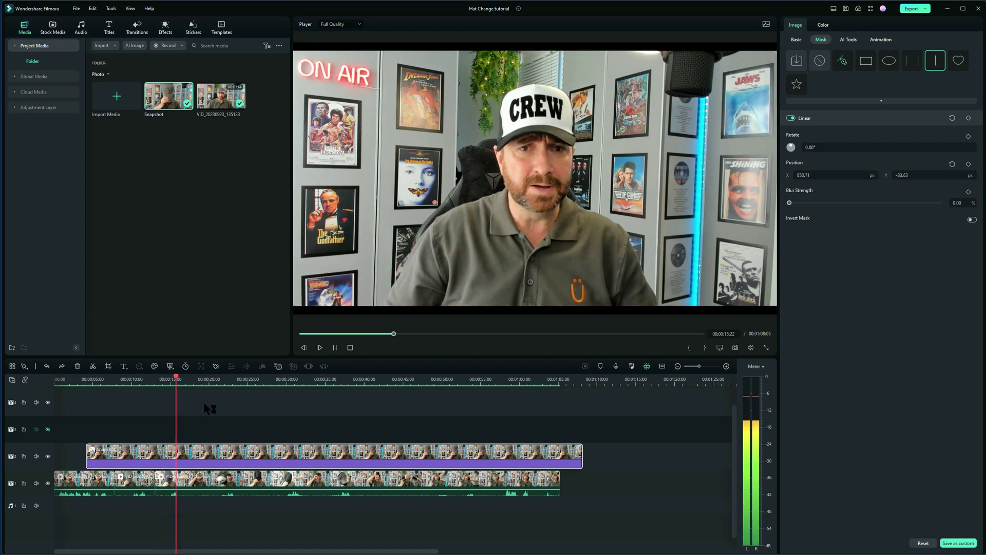
{"action": "key", "text": "space"}
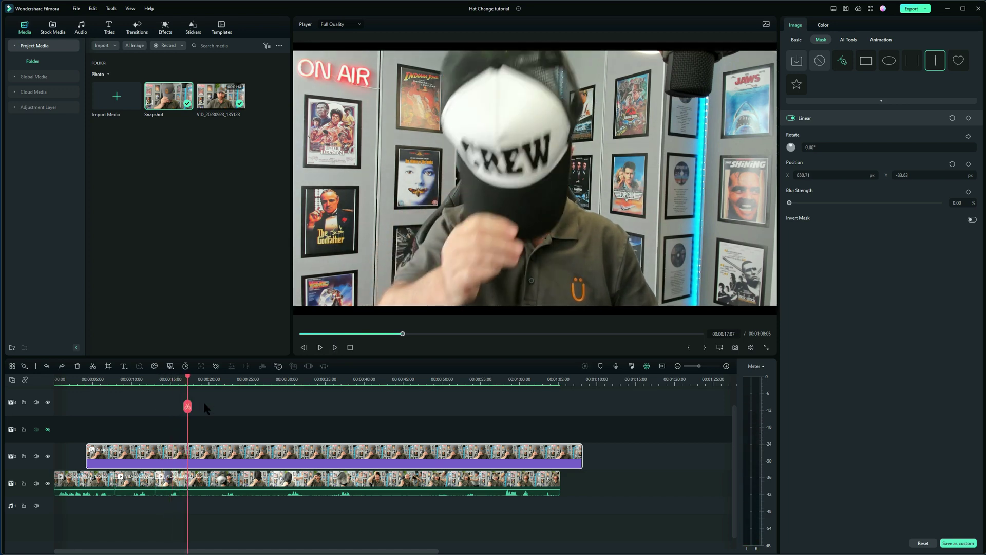
Step: Split the webcam clip at the frame where the CREW cap comes off
{"action": "left_click_drag", "start_coordinate": [188, 379], "coordinate": [189, 383]}
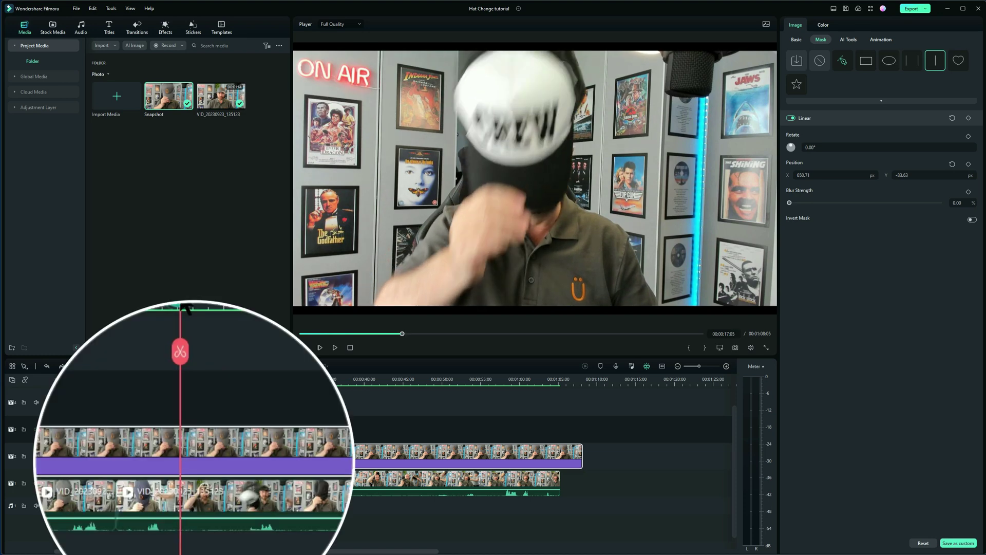
{"action": "left_click_drag", "start_coordinate": [189, 379], "coordinate": [189, 380]}
{"action": "left_click", "coordinate": [191, 497]}
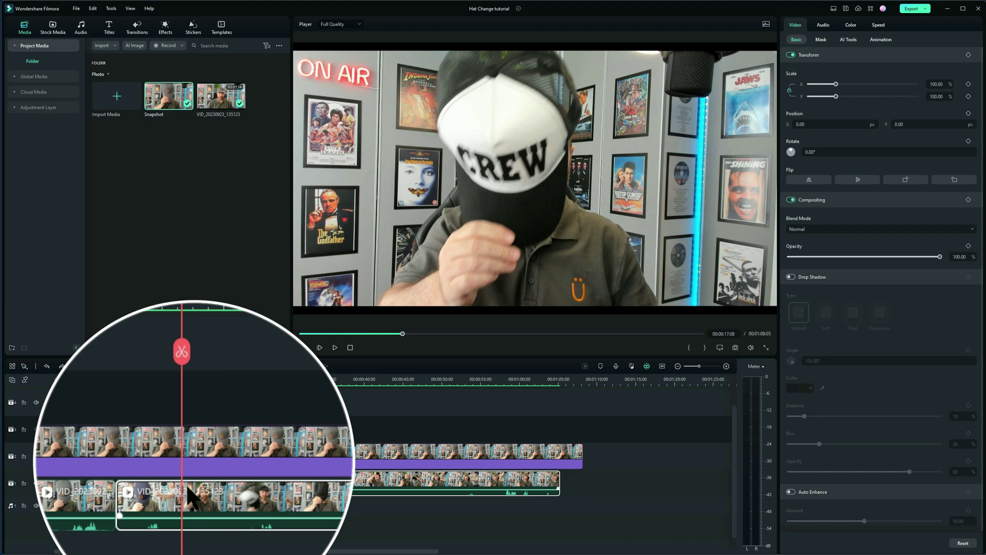
{"action": "left_click", "coordinate": [186, 355]}
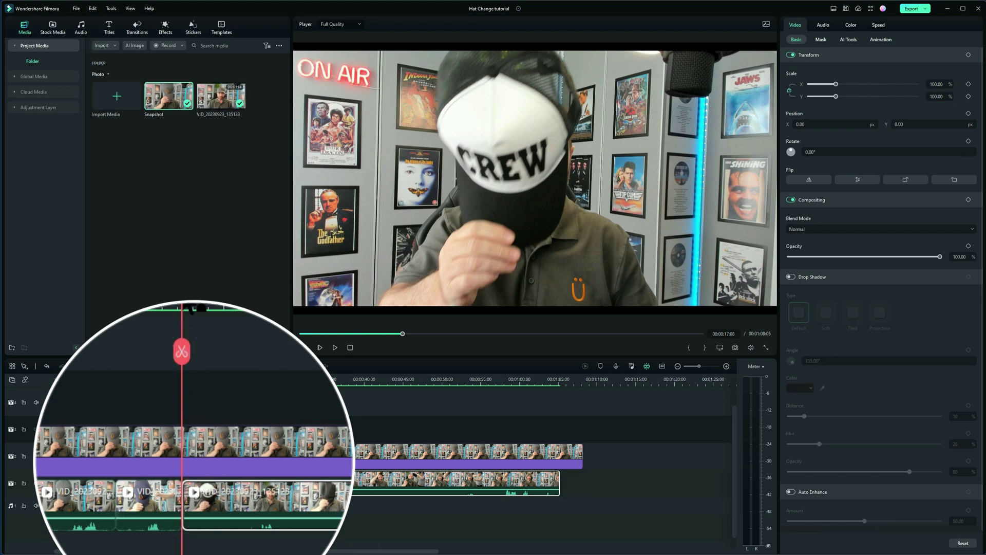
Step: Ripple-delete the hat-swap footage up to the flat cap and replay the cut
{"action": "mouse_move", "coordinate": [199, 308]}
{"action": "left_mouse_down"}
{"action": "mouse_move", "coordinate": [237, 320]}
{"action": "mouse_move", "coordinate": [231, 314]}
{"action": "left_mouse_up"}
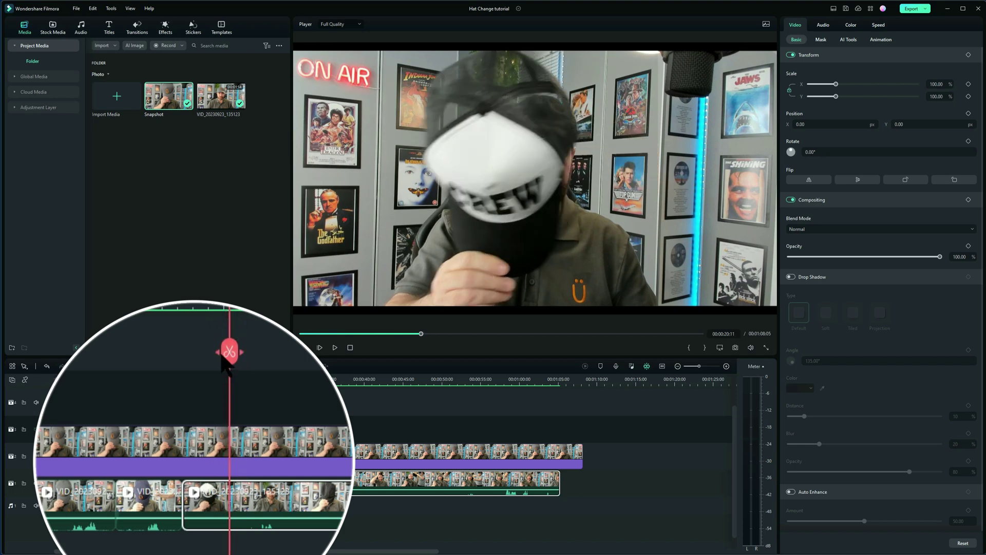
{"action": "right_click", "coordinate": [203, 474]}
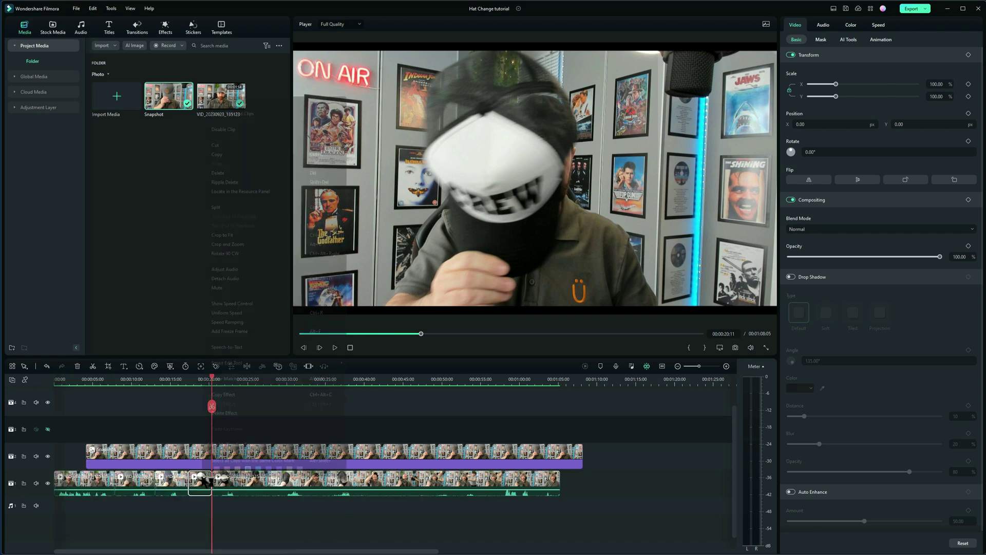
{"action": "left_click", "coordinate": [236, 183]}
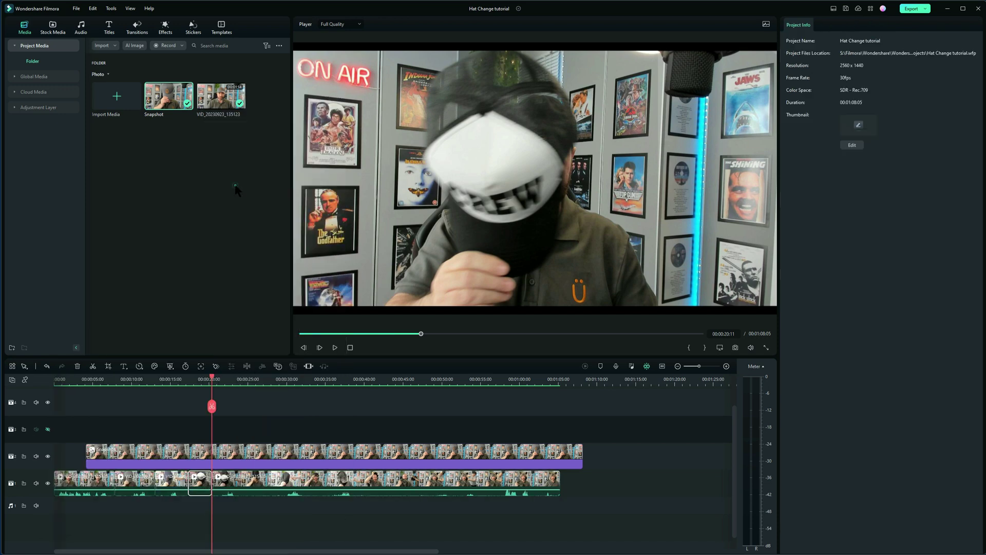
{"action": "left_click_drag", "start_coordinate": [188, 406], "coordinate": [177, 407]}
{"action": "key", "text": "space"}
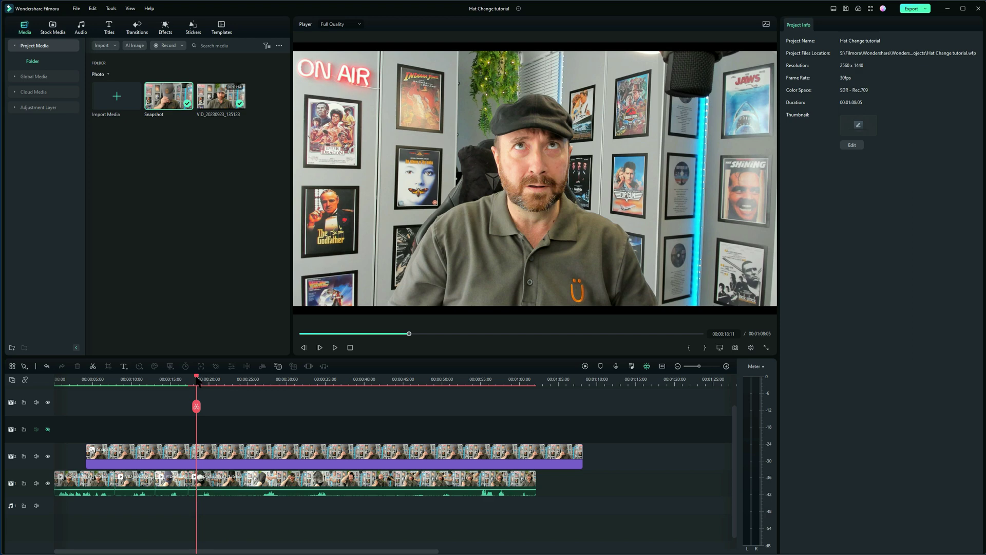
Step: Delete the webcam hat-swap footage before the fur hat
{"action": "left_click_drag", "start_coordinate": [196, 380], "coordinate": [224, 380]}
{"action": "left_click", "coordinate": [249, 461]}
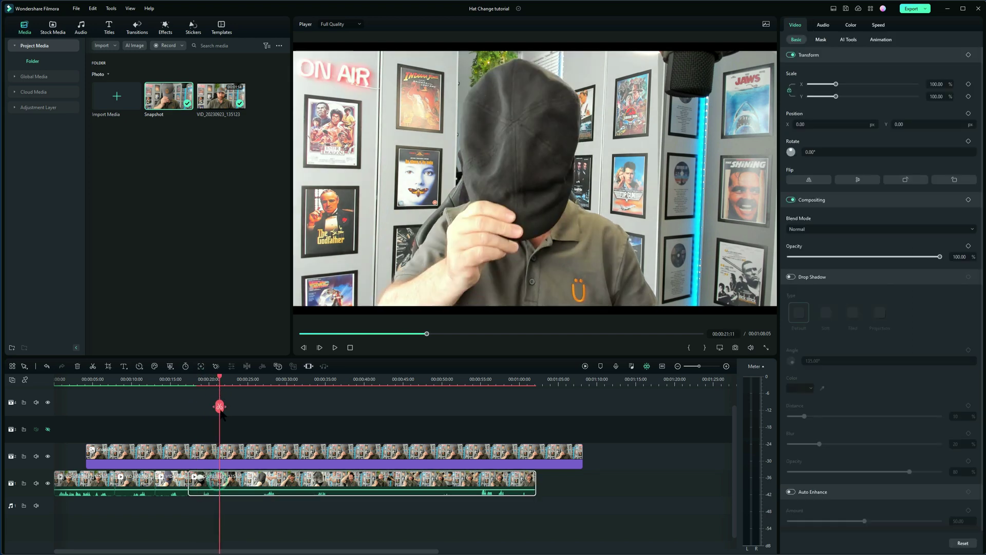
{"action": "key", "text": "Delete"}
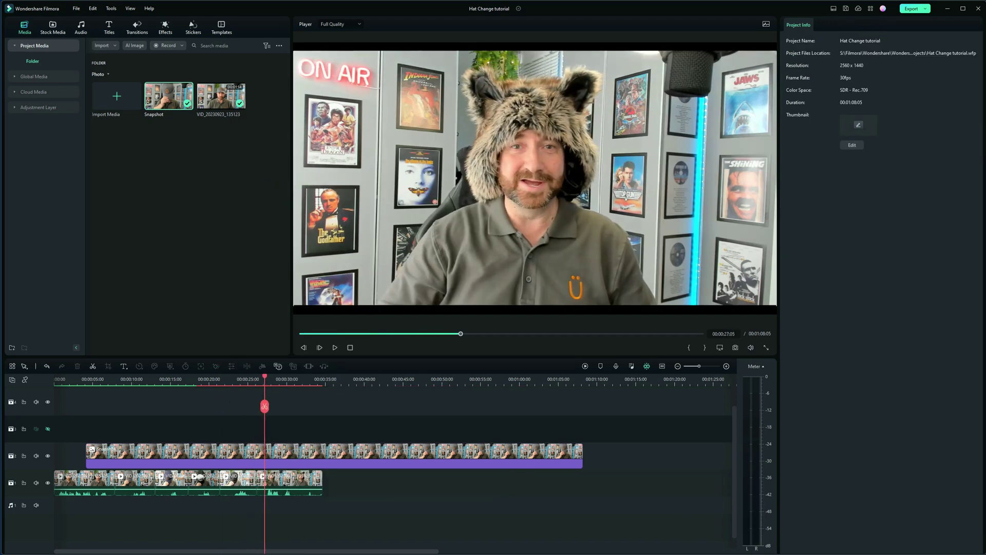
{"action": "left_click_drag", "start_coordinate": [222, 96], "coordinate": [226, 151]}
Step: Trim the Snapshot overlay to end with the webcam video, about 34 seconds, and play
{"action": "left_click", "coordinate": [288, 380]}
{"action": "left_click", "coordinate": [571, 455]}
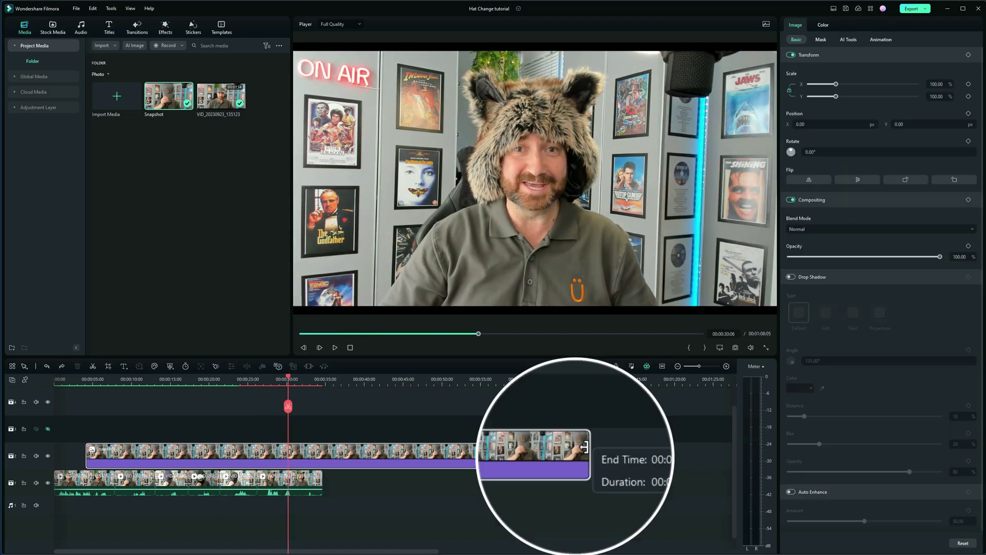
{"action": "left_click_drag", "start_coordinate": [580, 453], "coordinate": [322, 490]}
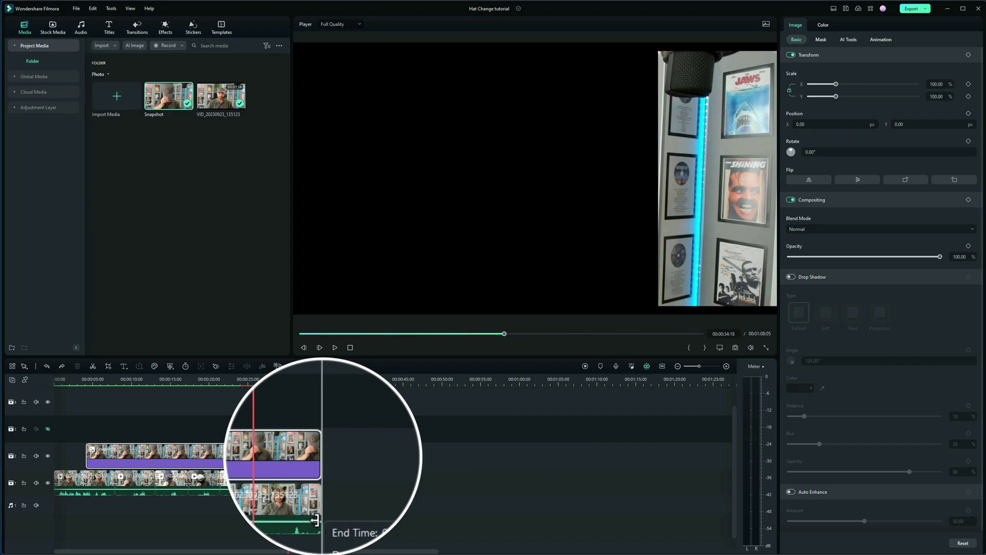
{"action": "key", "text": "space"}
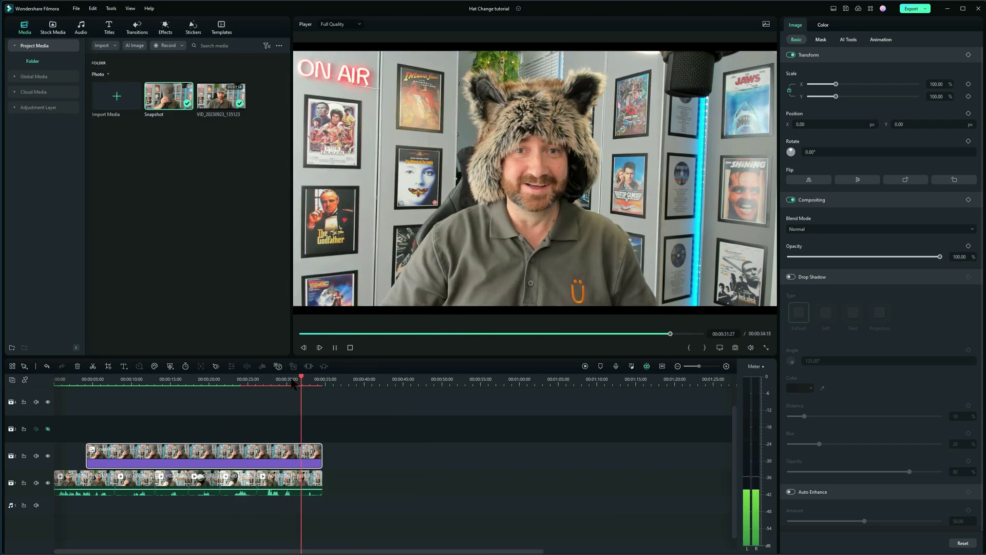